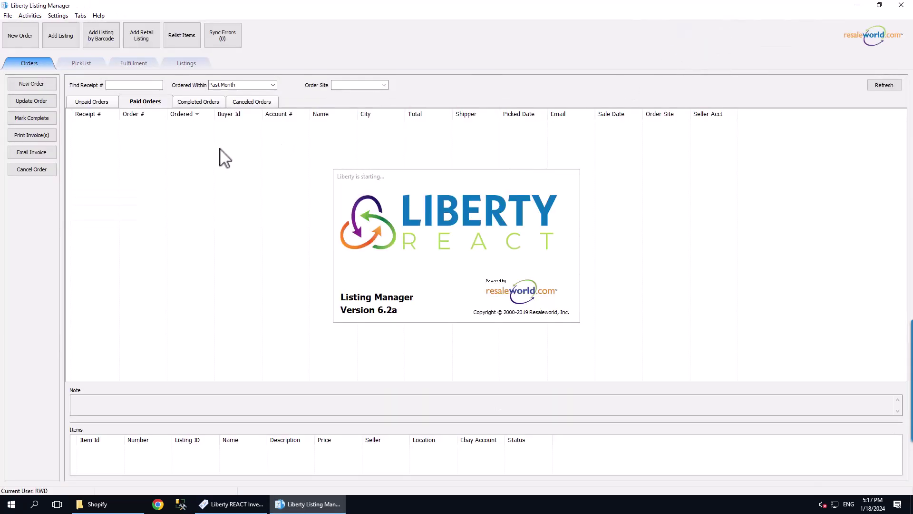
# Log in to Options and enable 'Automatically Make Sold Out listings Ready' under Storefront Settings
pyautogui.click(59, 15)
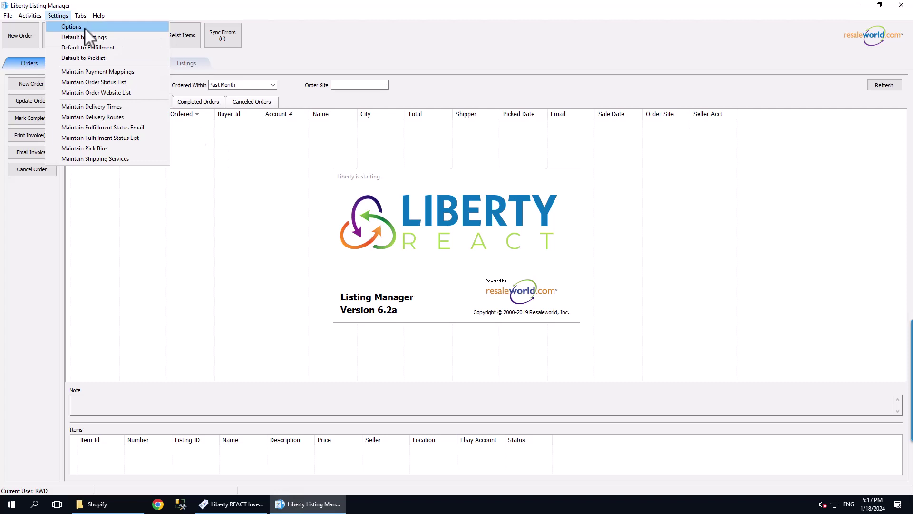
pyautogui.click(503, 239)
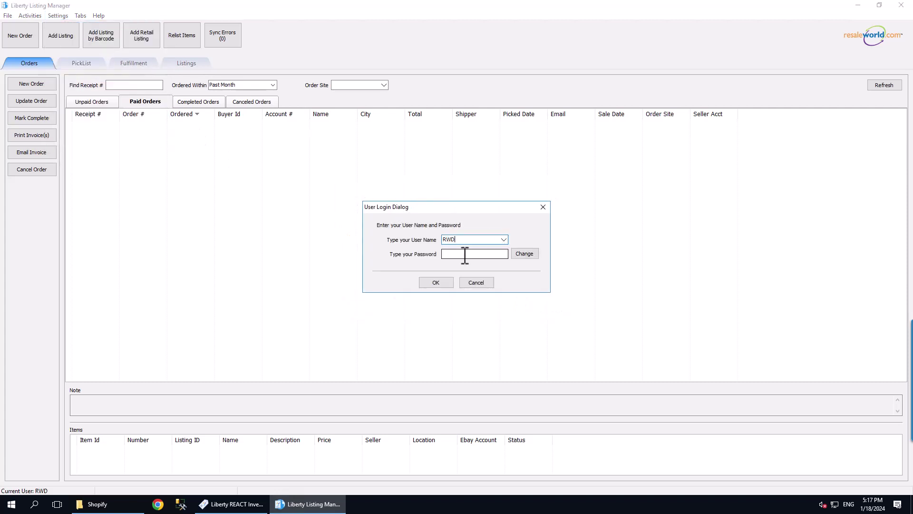
pyautogui.click(465, 248)
pyautogui.click(469, 253)
pyautogui.write('••')
pyautogui.click(436, 282)
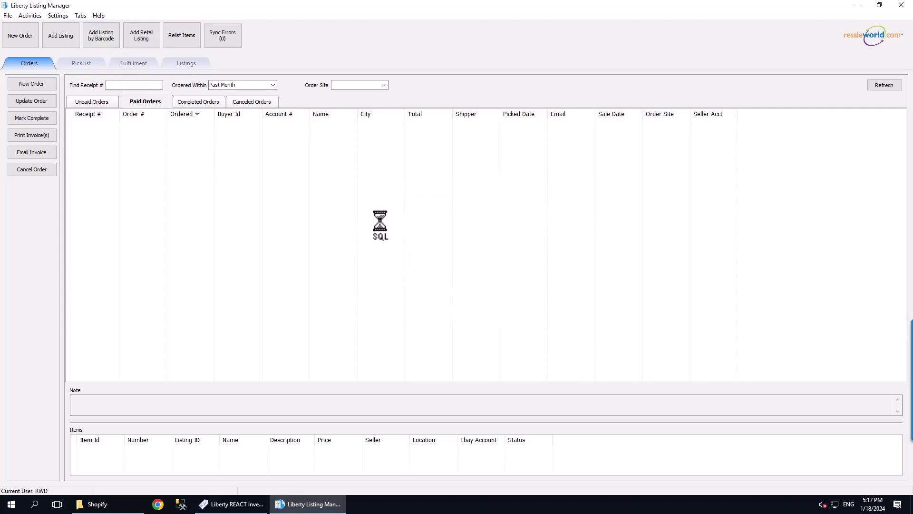
pyautogui.click(285, 161)
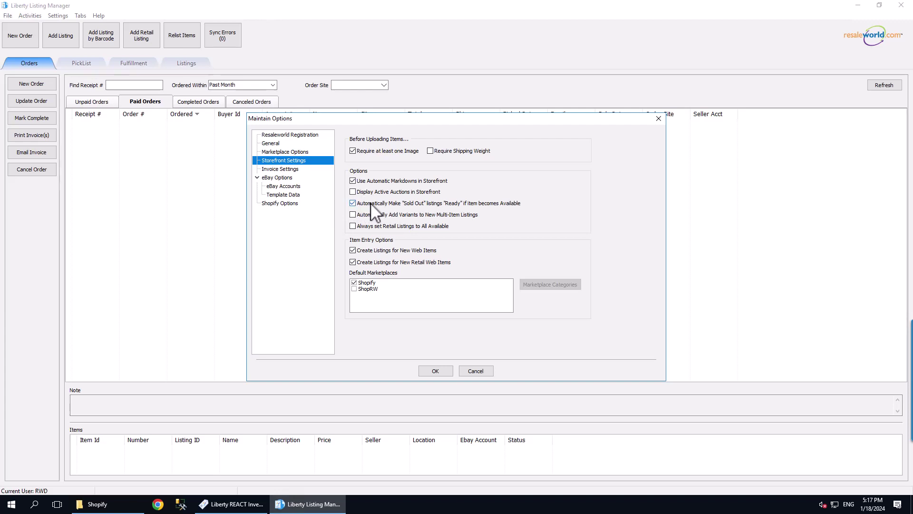
pyautogui.click(435, 371)
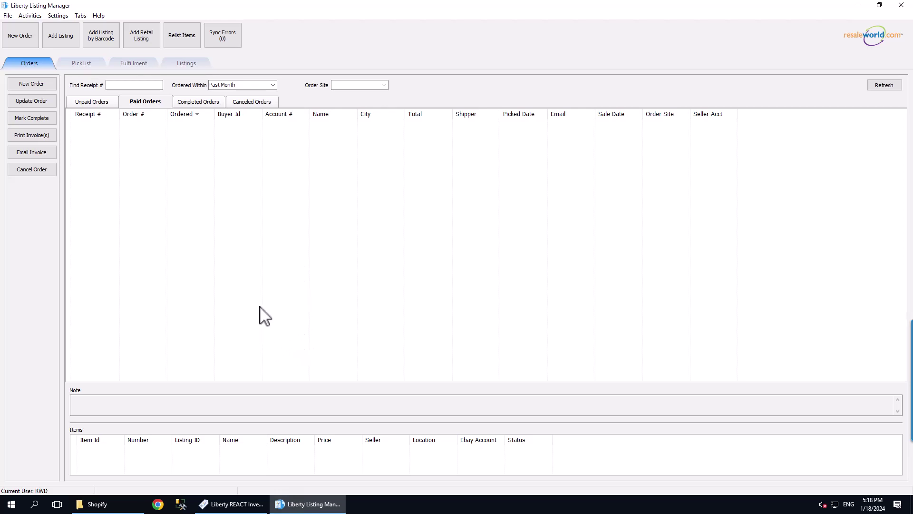
# In the Inventory Module, open account 1 and start adding a new inventory item
pyautogui.click(239, 503)
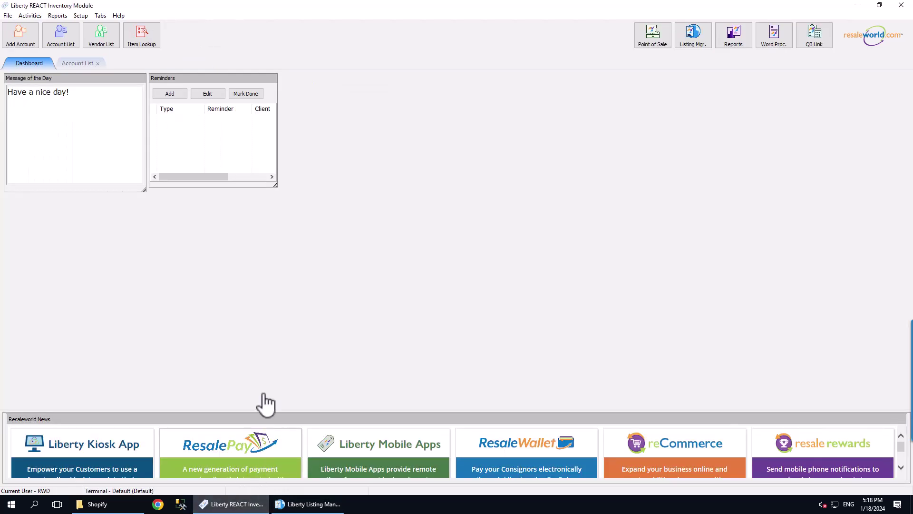
pyautogui.click(79, 62)
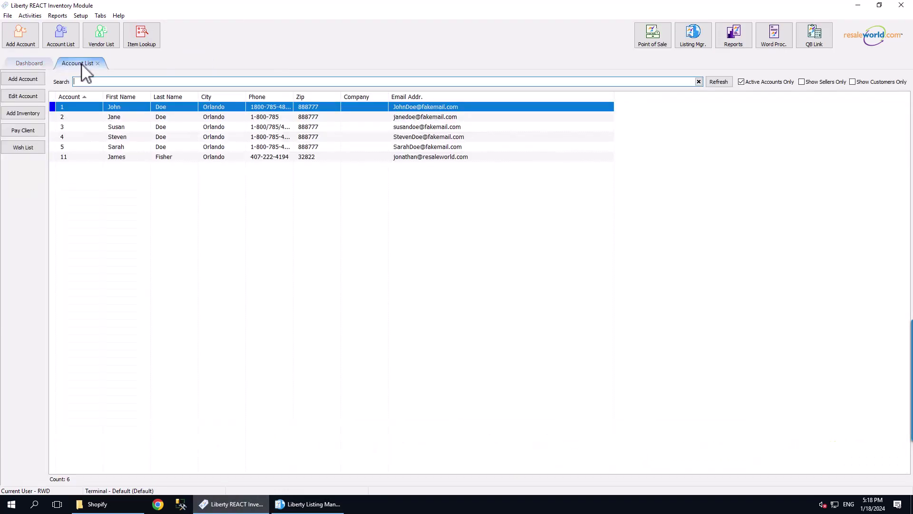
pyautogui.doubleClick(168, 108)
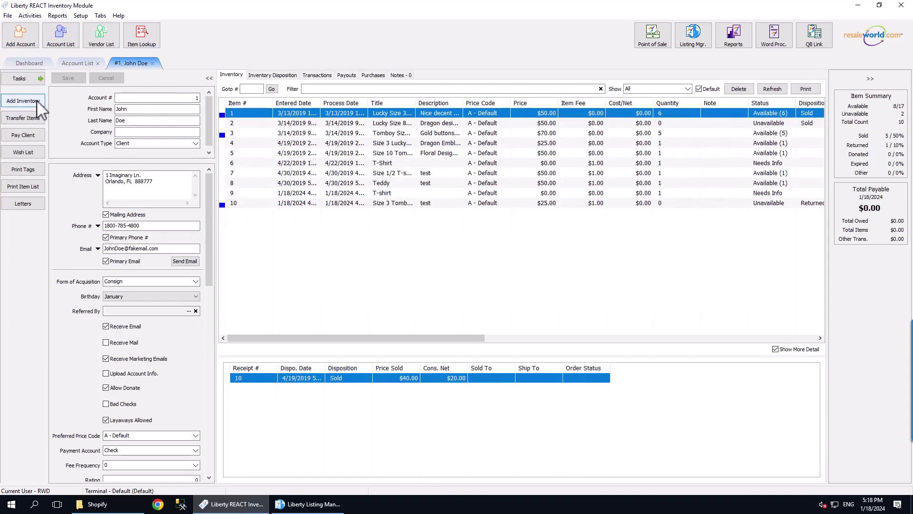
pyautogui.click(36, 100)
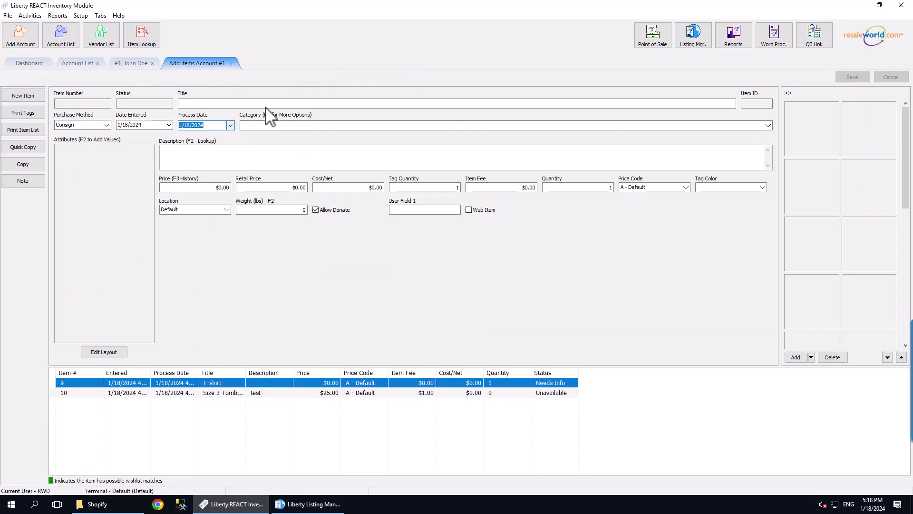
# Enter category Dress Suit, size M, brand, color, free-belt description and a $25.00 price
pyautogui.click(253, 125)
pyautogui.write('Dress Suit')
pyautogui.press('Return')
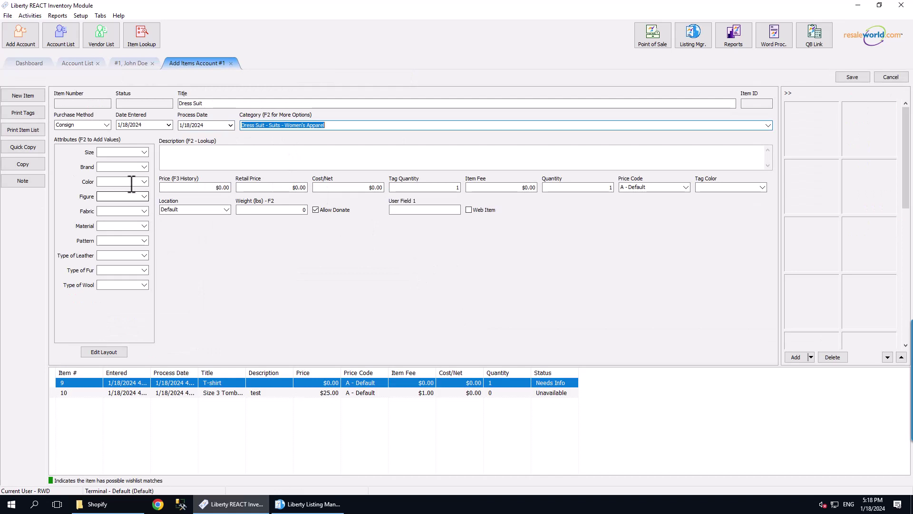
pyautogui.click(118, 153)
pyautogui.write('M')
pyautogui.press('Tab')
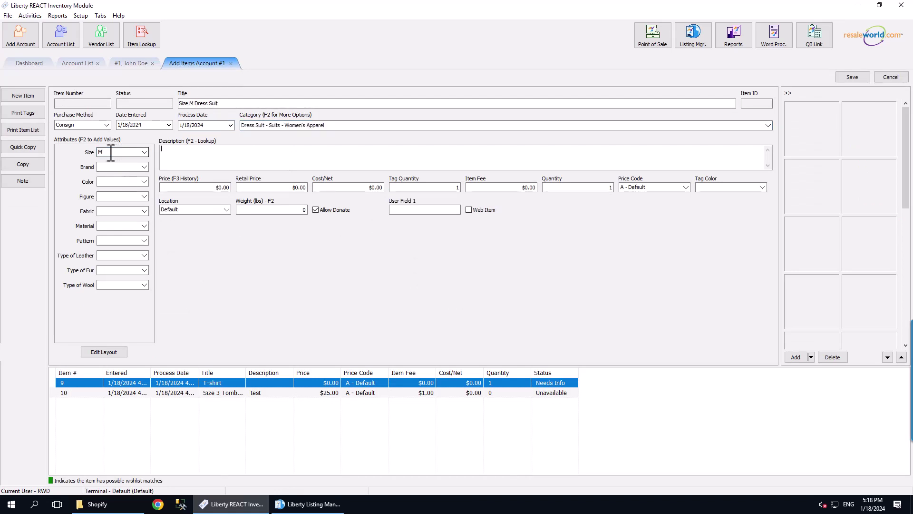
pyautogui.write('Tomboy')
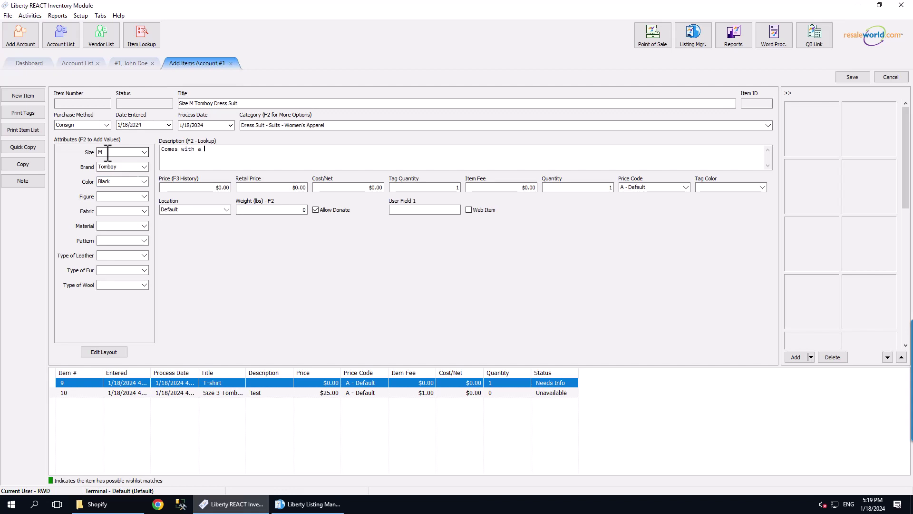
pyautogui.write('f')
pyautogui.press('Tab')
# Attach photos 1255A–1255D.JPG from Train_Images, tick Web Item, and save the item
pyautogui.click(797, 357)
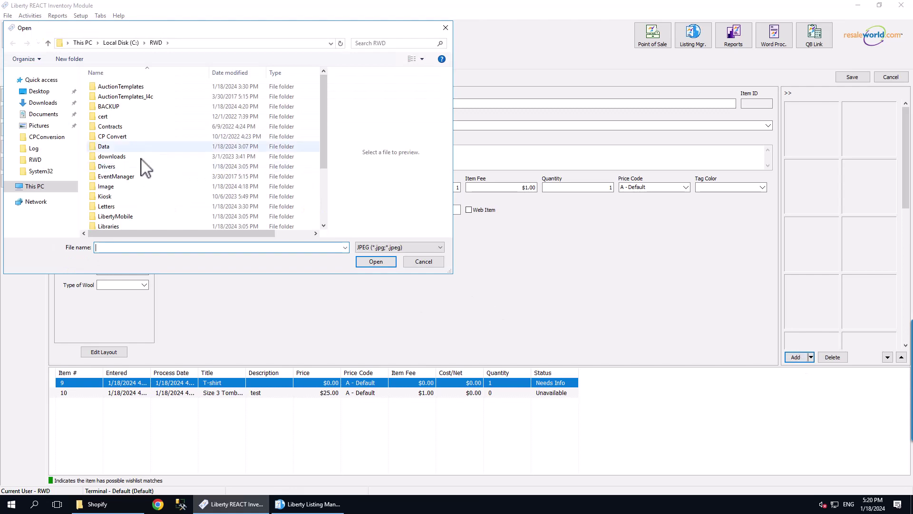
pyautogui.scroll(-1, 220, 187)
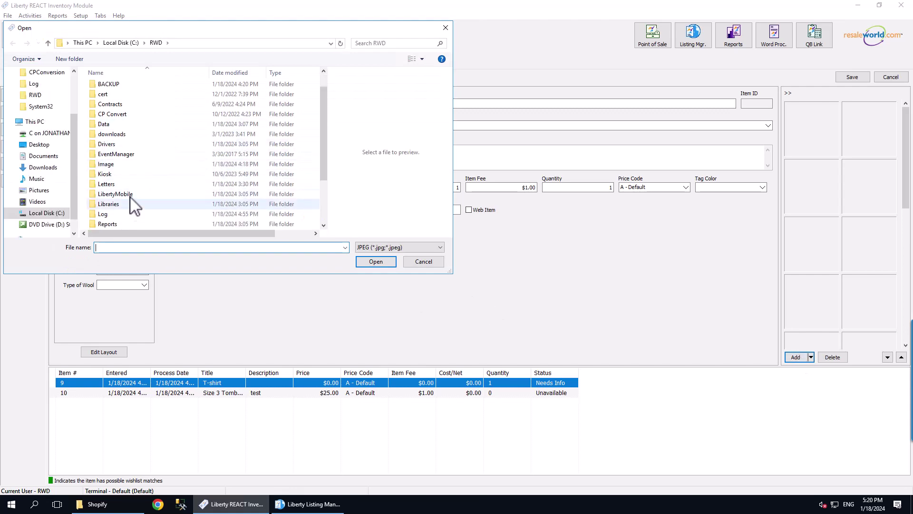
pyautogui.scroll(-2, 129, 176)
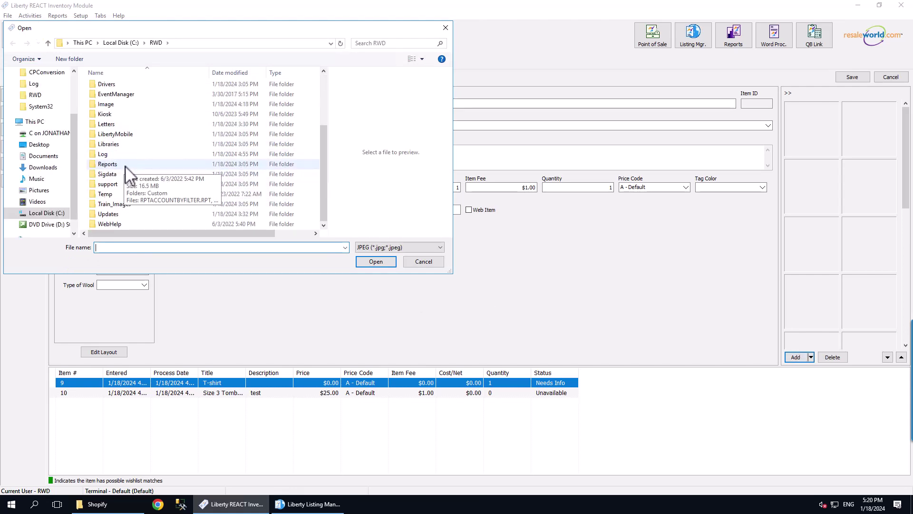
pyautogui.doubleClick(131, 205)
pyautogui.click(114, 86)
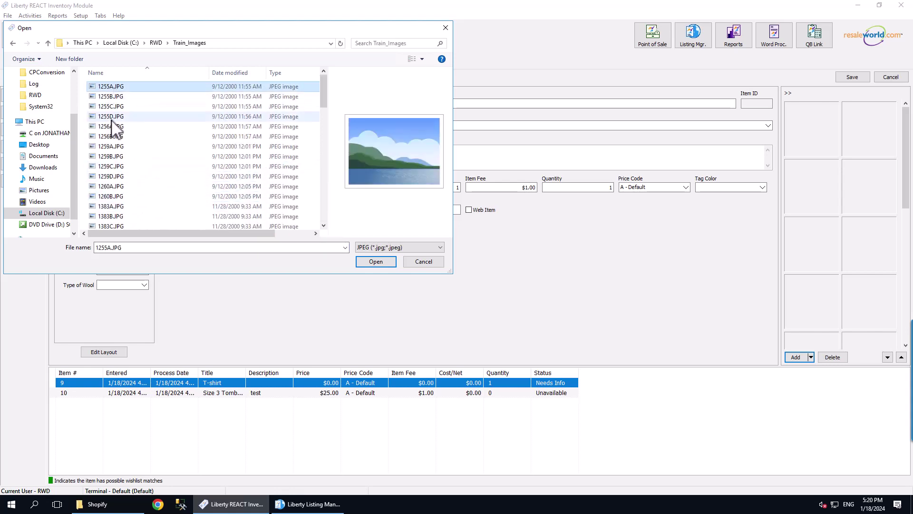
pyautogui.keyDown('shift'); pyautogui.click(114, 116); pyautogui.keyUp('shift')
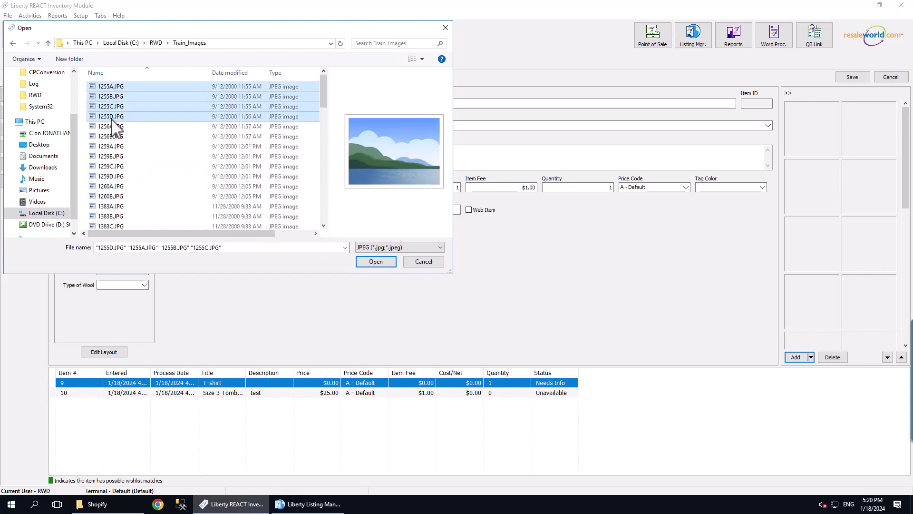
pyautogui.click(377, 262)
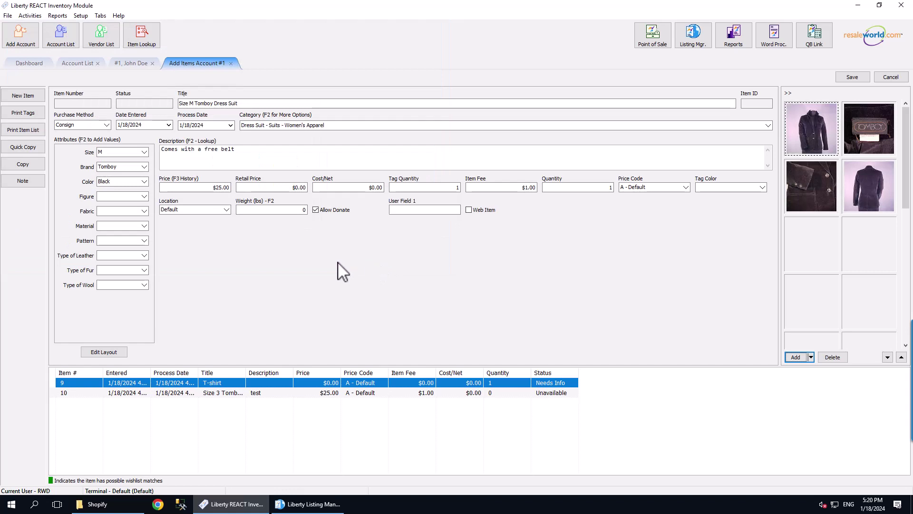
pyautogui.click(473, 212)
pyautogui.click(852, 77)
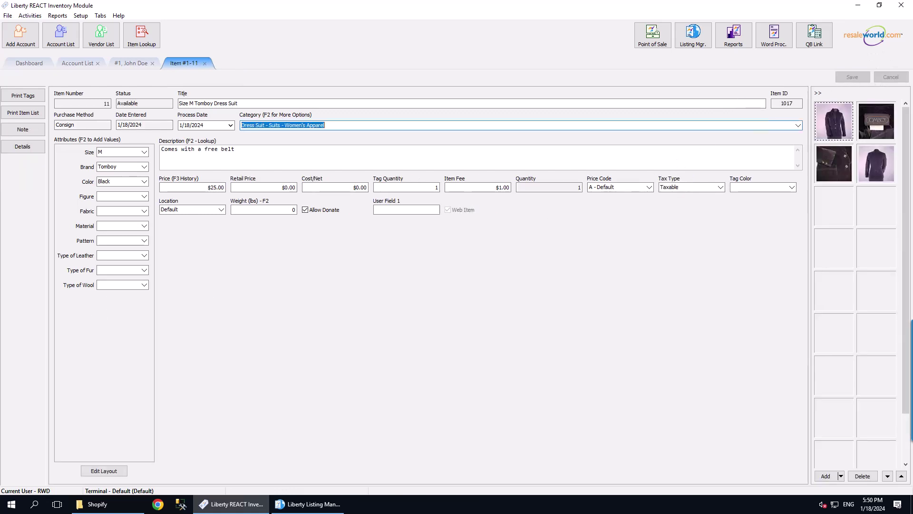
# In Listing Manager, show and refresh the Ready listings to reveal the dress suit listing 1-11
pyautogui.click(690, 46)
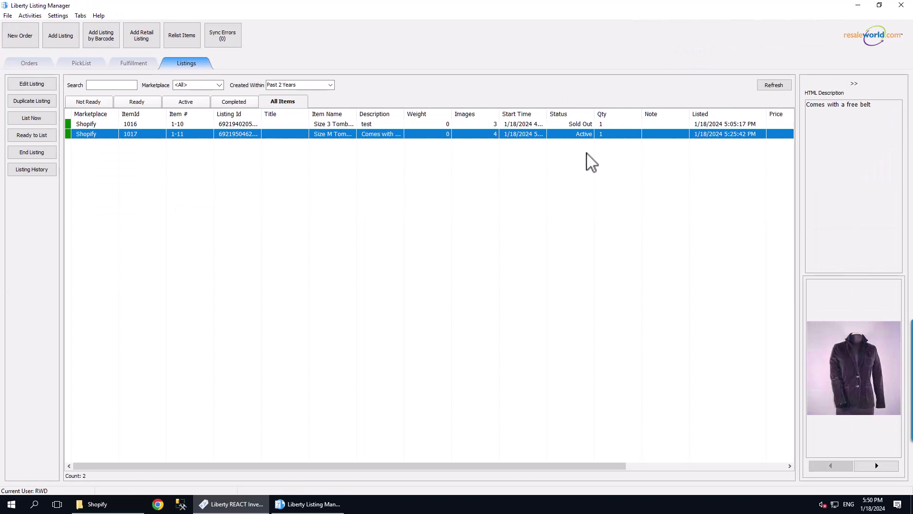
pyautogui.click(152, 102)
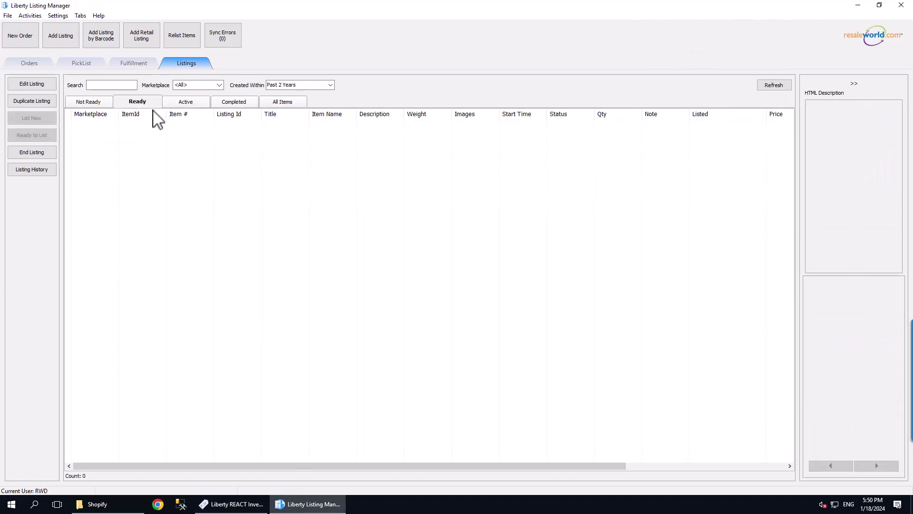
pyautogui.click(787, 86)
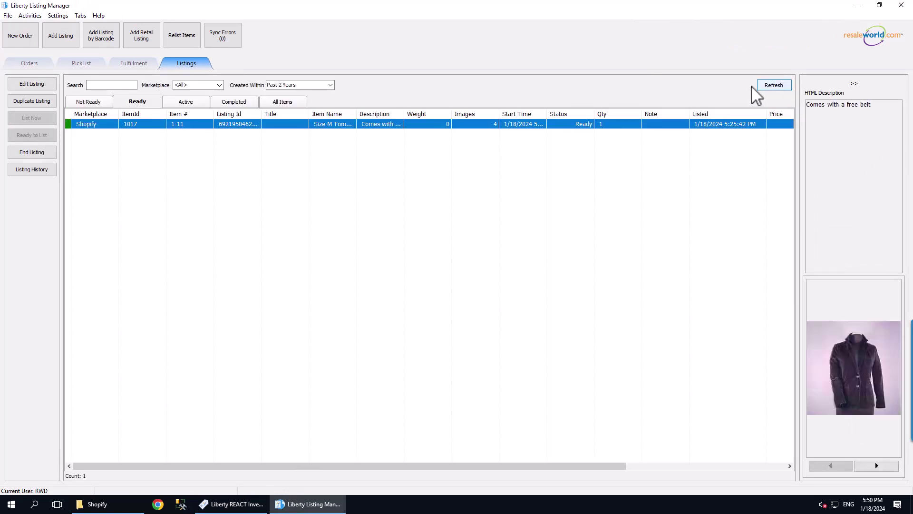
# Uncheck Ready to List!, post listing 1-11 to Shopify with List Now, and view Active listings
pyautogui.doubleClick(195, 127)
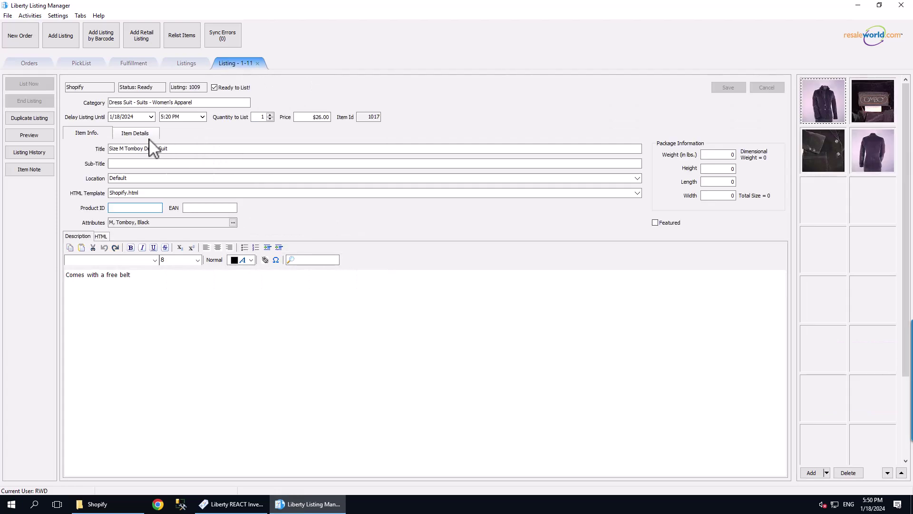
pyautogui.click(214, 88)
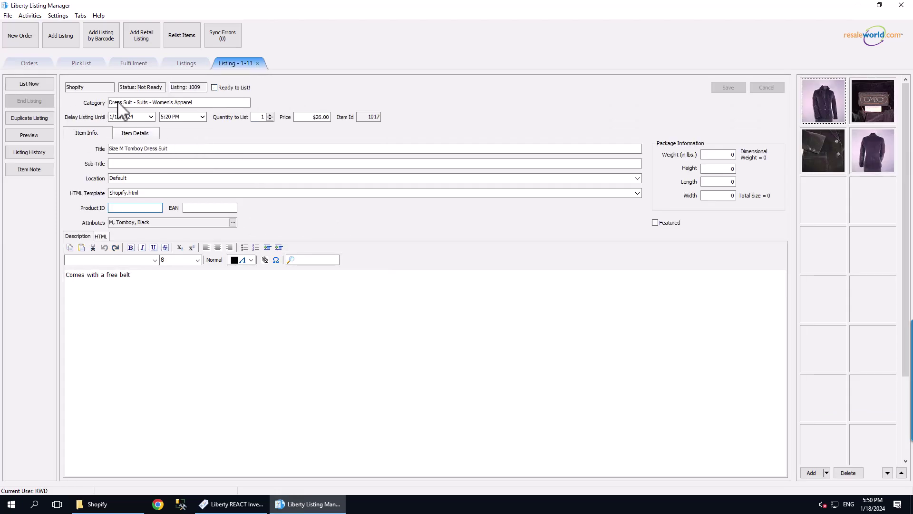
pyautogui.click(41, 82)
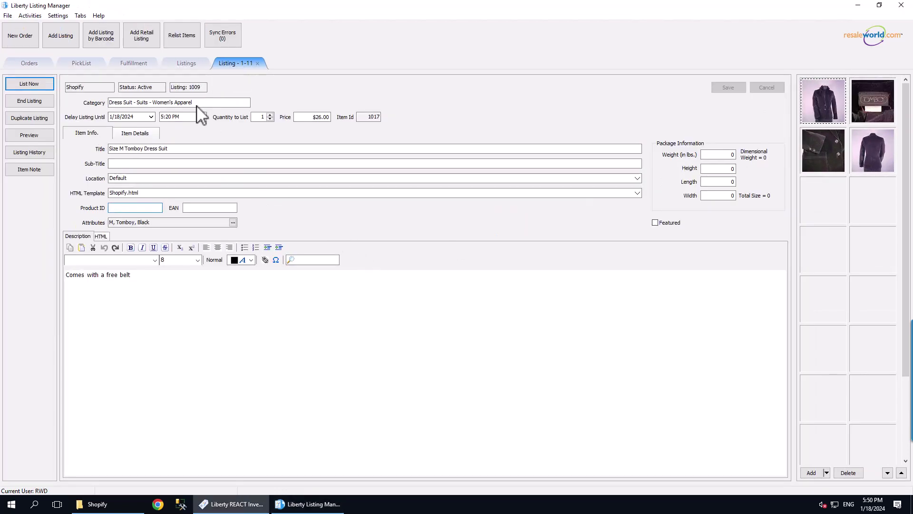
pyautogui.click(195, 66)
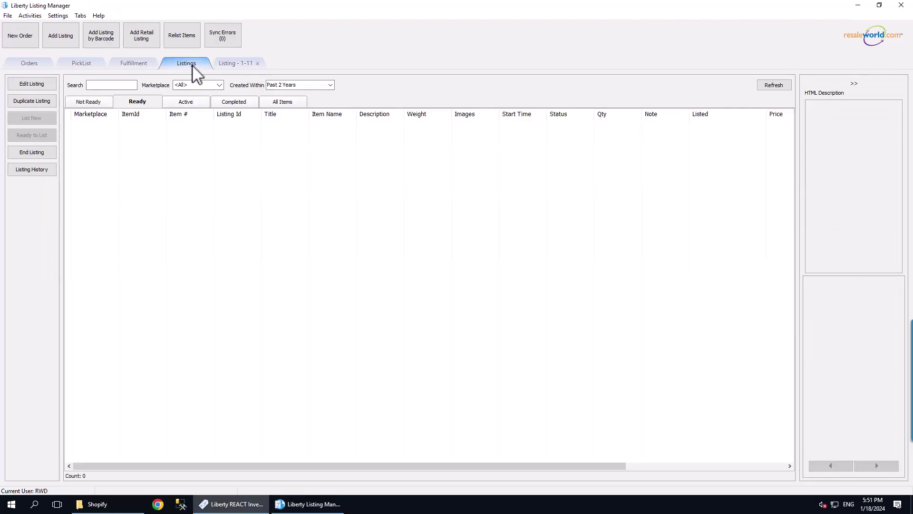
pyautogui.click(188, 103)
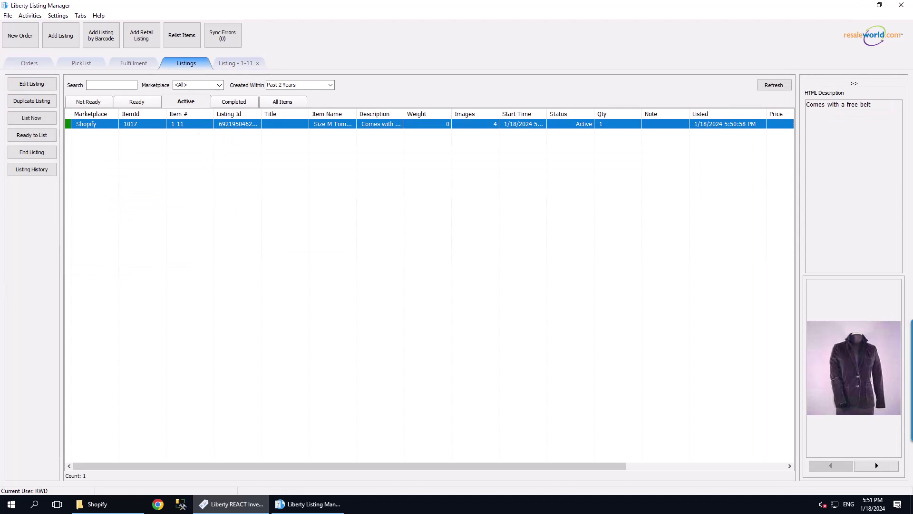
# Open the active dress suit listing's product page in the Shopify store via View Listing
pyautogui.rightClick(228, 127)
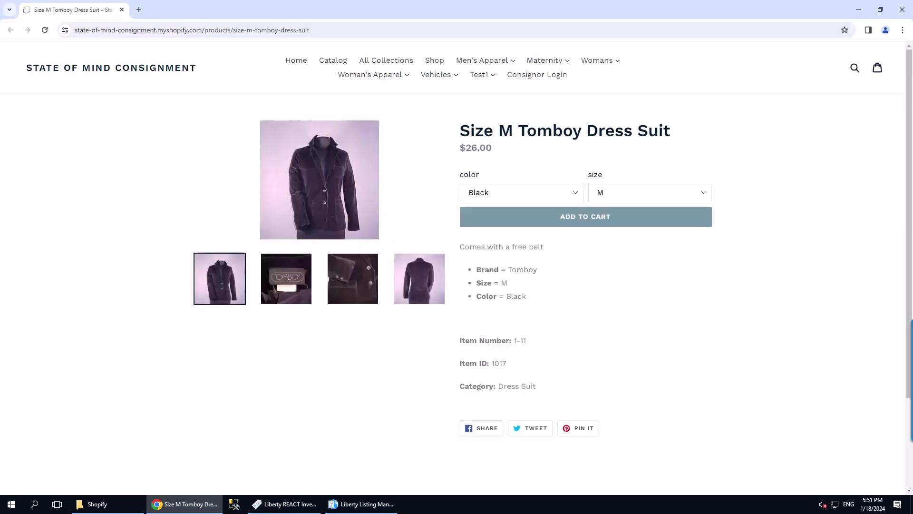
# Post item 11 as Returned, then confirm listing 1-11 shows Sold Out under Completed
pyautogui.click(287, 504)
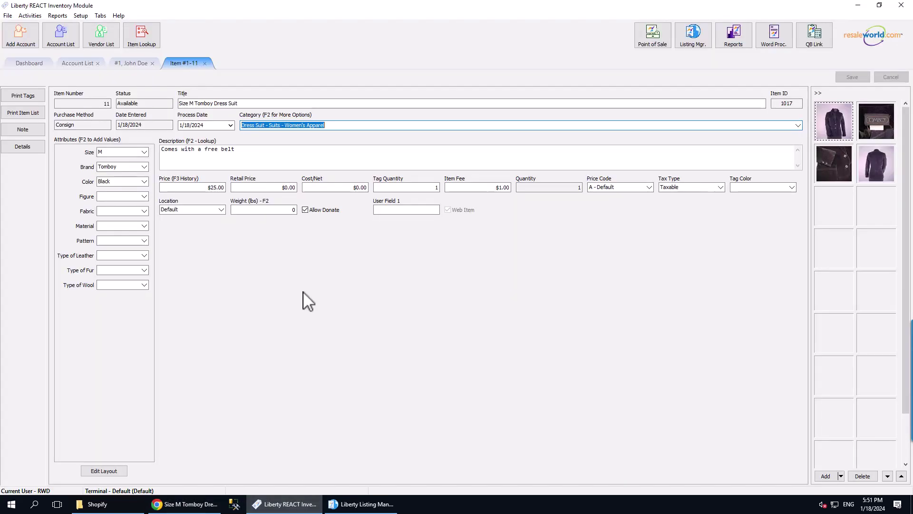
pyautogui.click(135, 64)
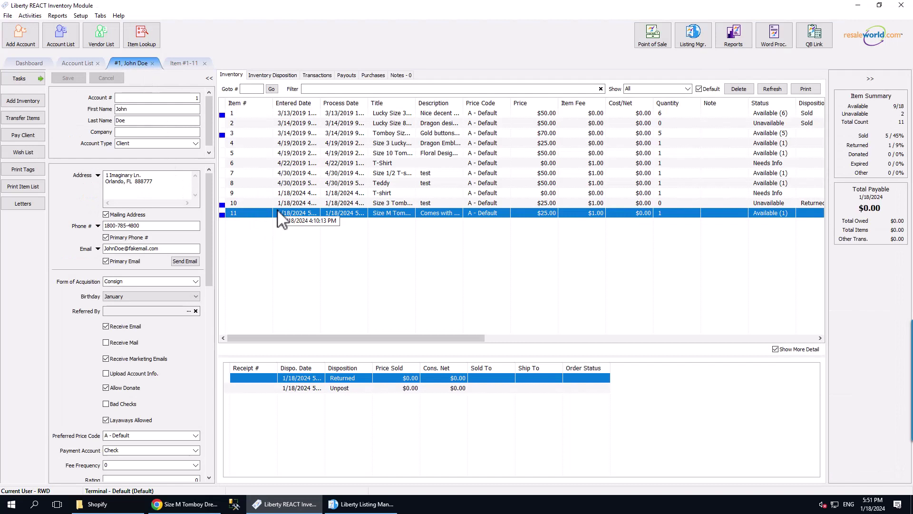
pyautogui.rightClick(270, 213)
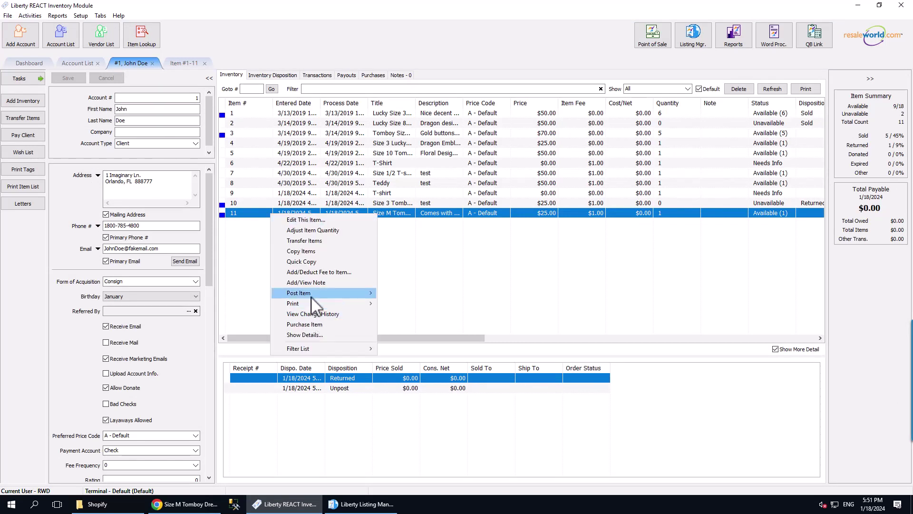
pyautogui.moveTo(314, 293)
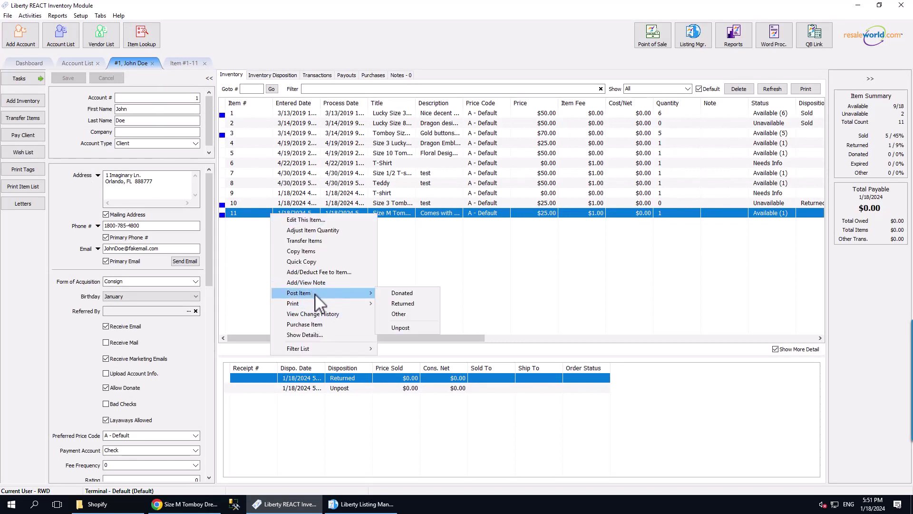
pyautogui.click(405, 304)
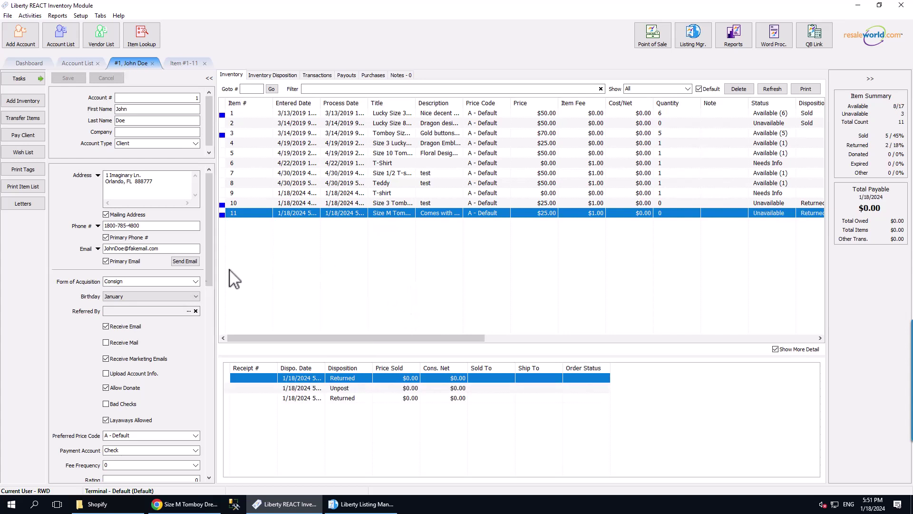
pyautogui.hotkey('alt', 'Tab')
pyautogui.click(142, 134)
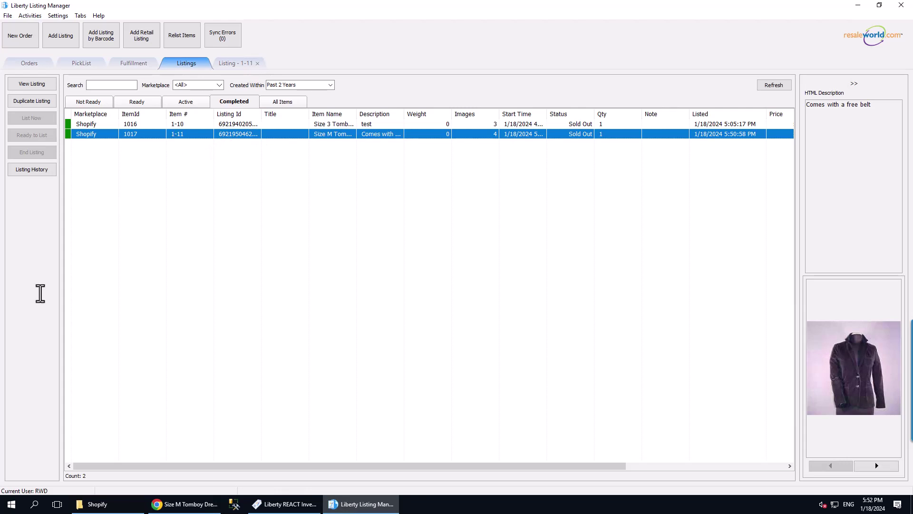
# Unpost item 11's Returned status so it becomes Available again
pyautogui.hotkey('alt', 'Tab')
pyautogui.rightClick(321, 214)
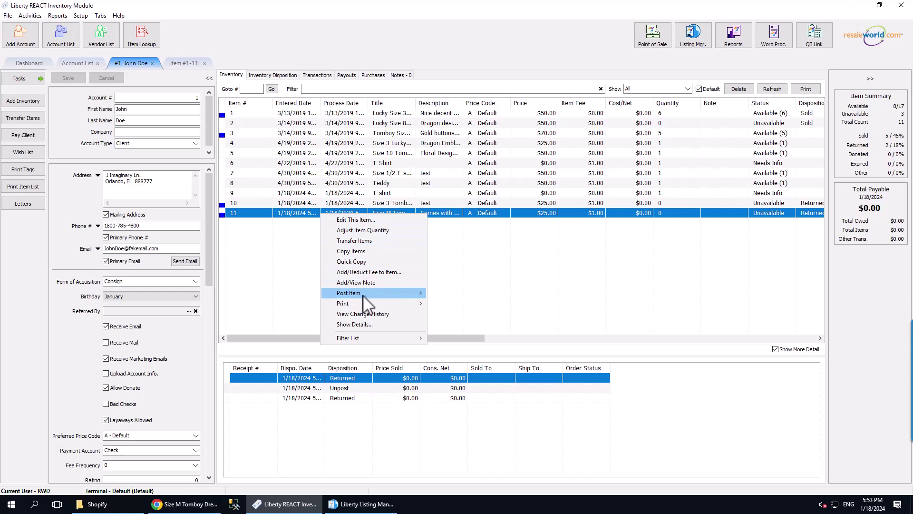
pyautogui.moveTo(364, 295)
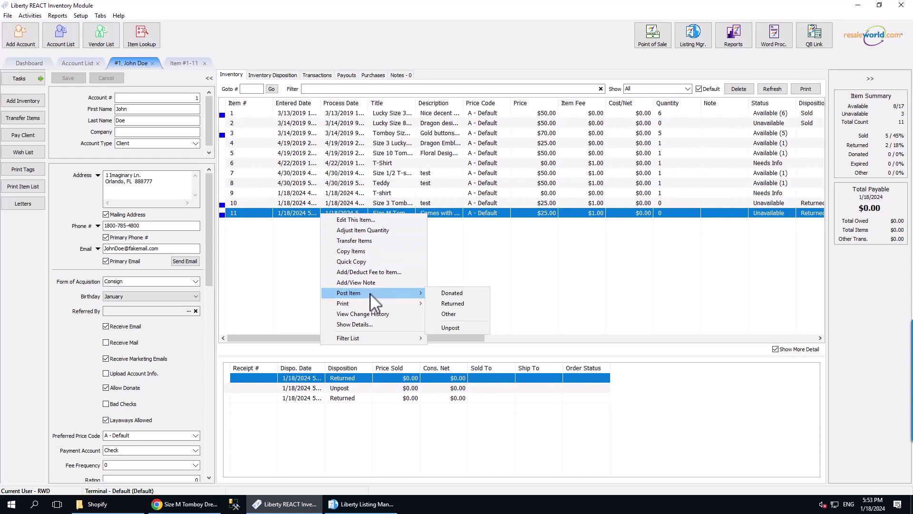
pyautogui.click(448, 329)
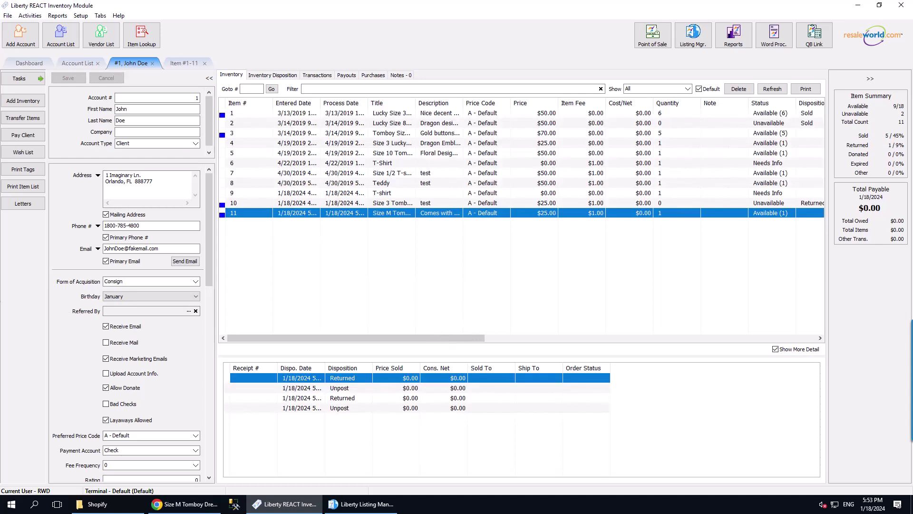
pyautogui.click(361, 504)
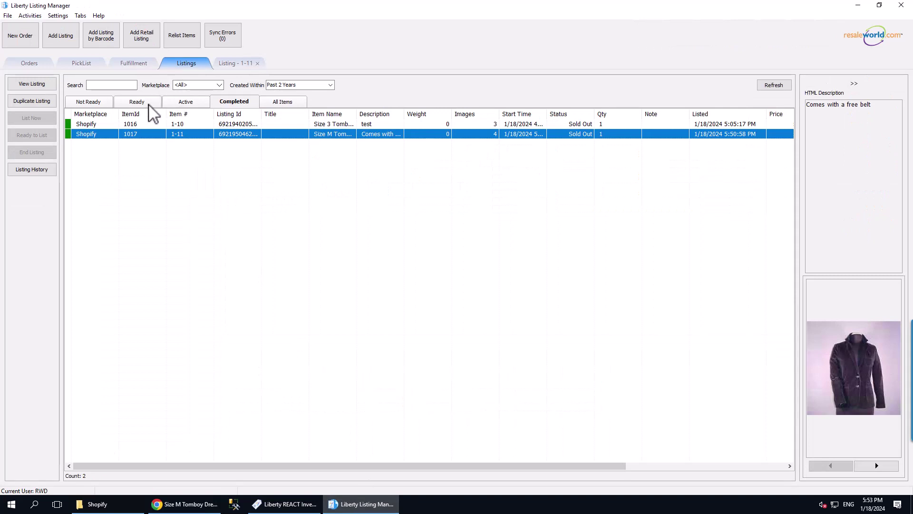
# Refresh the Ready listings twice, then confirm listing 1-11 is back under Active
pyautogui.click(148, 105)
pyautogui.click(775, 86)
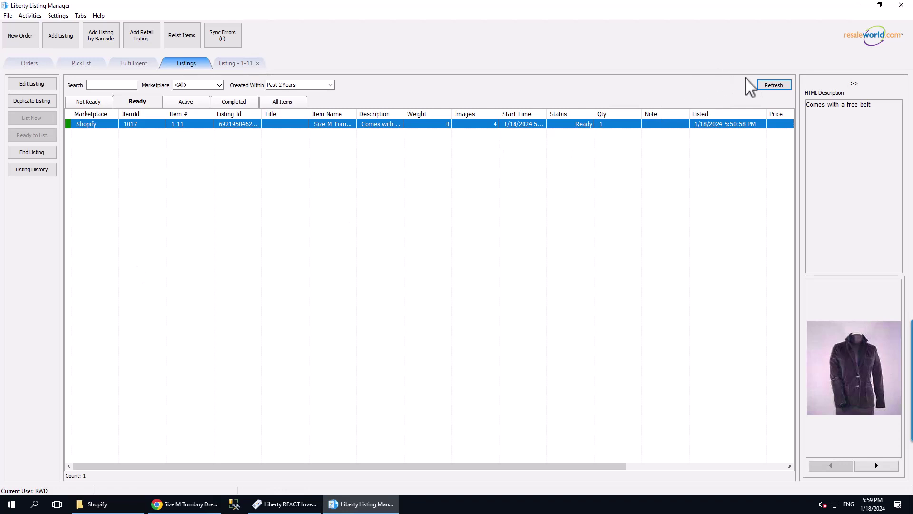
pyautogui.click(771, 86)
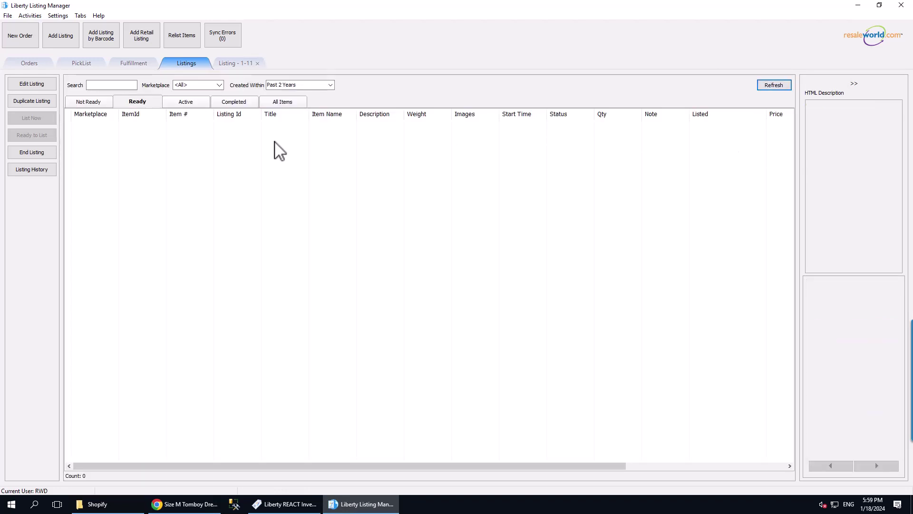
pyautogui.click(192, 103)
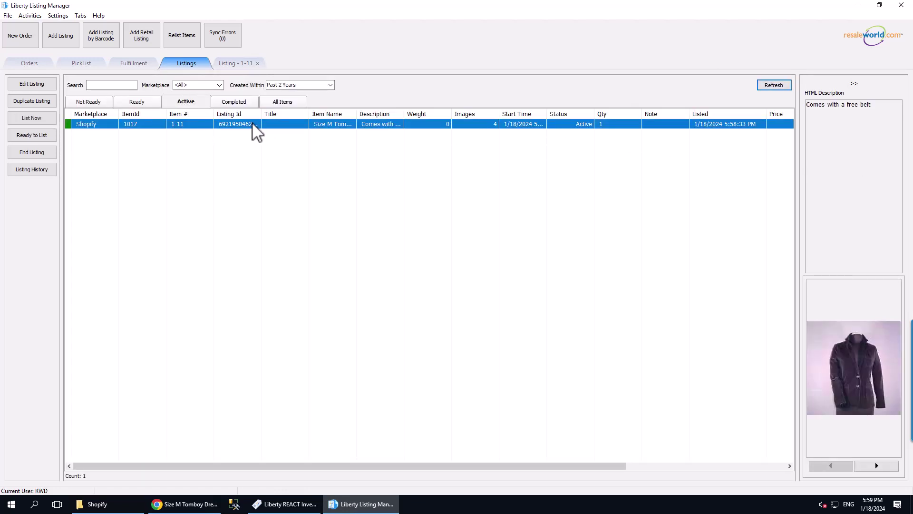